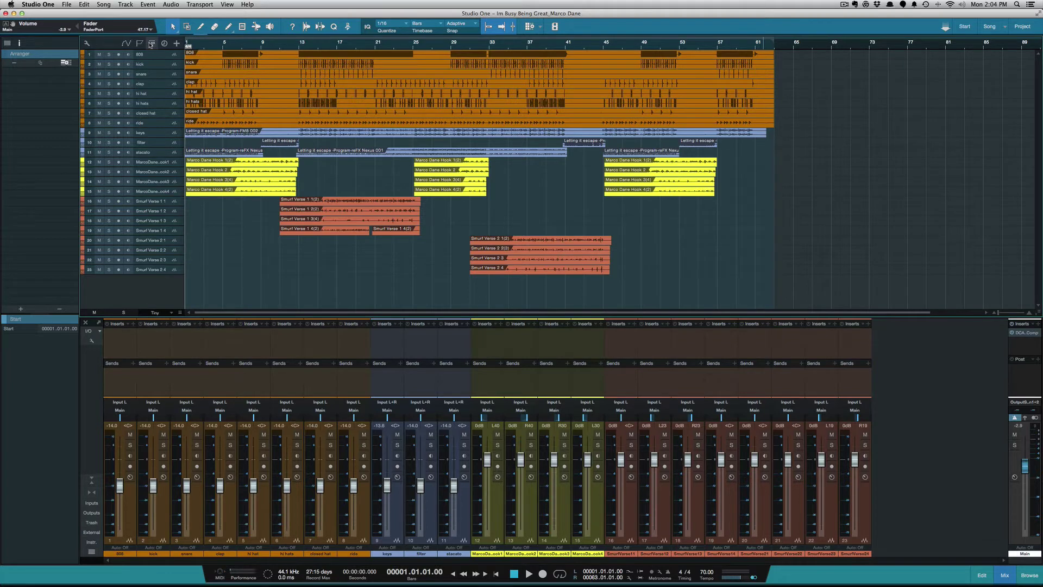
Step: Show the arranger track and the marker track above the song's tracks
{"action": "left_click", "coordinate": [164, 44]}
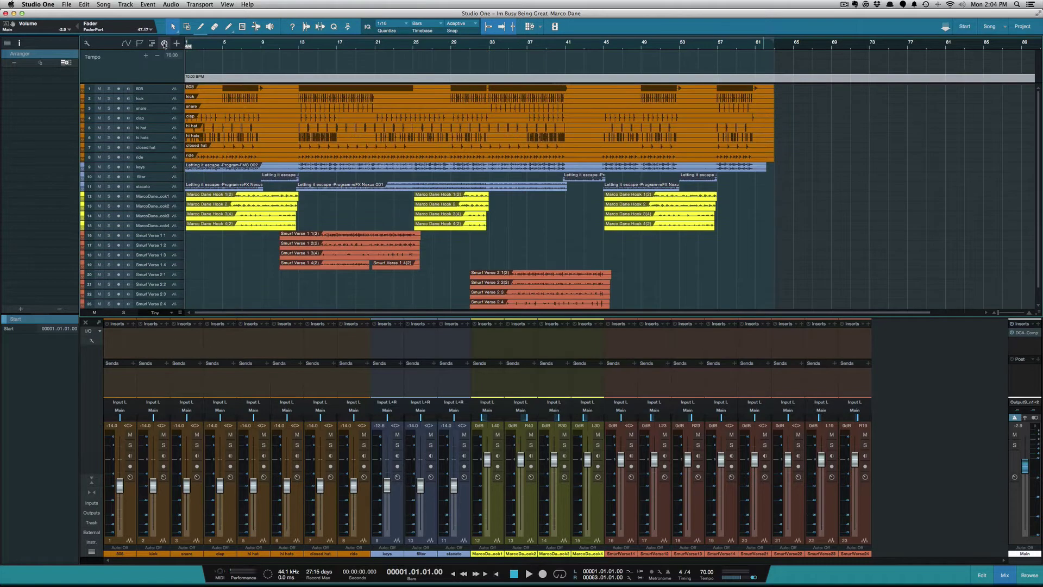
{"action": "left_click", "coordinate": [164, 43]}
{"action": "left_click", "coordinate": [153, 44]}
{"action": "left_click", "coordinate": [140, 44]}
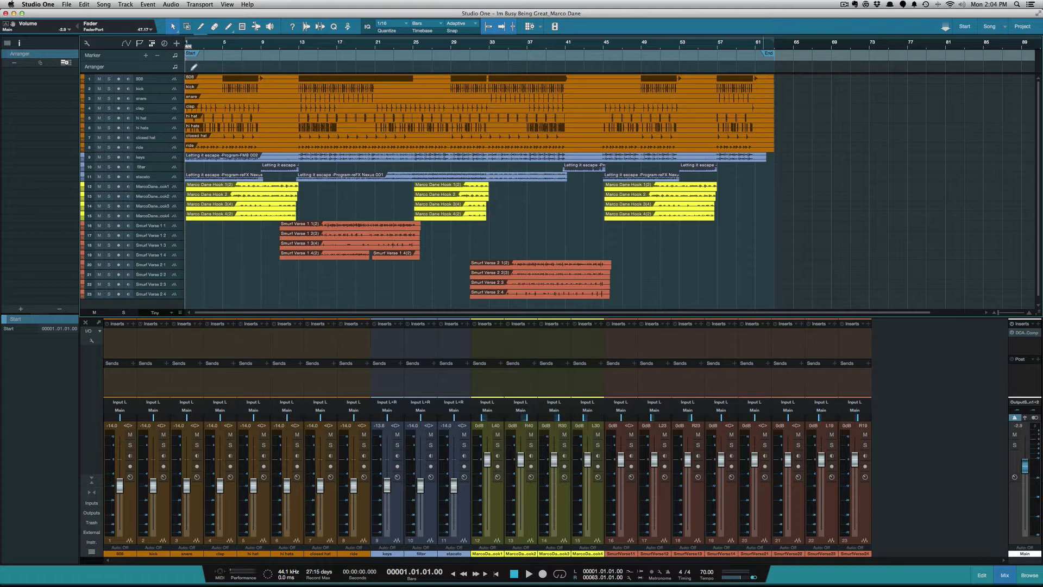
Step: Draw five consecutive sections in the arranger track, covering bar 1 to about bar 29
{"action": "left_click_drag", "start_coordinate": [186, 68], "coordinate": [357, 65]}
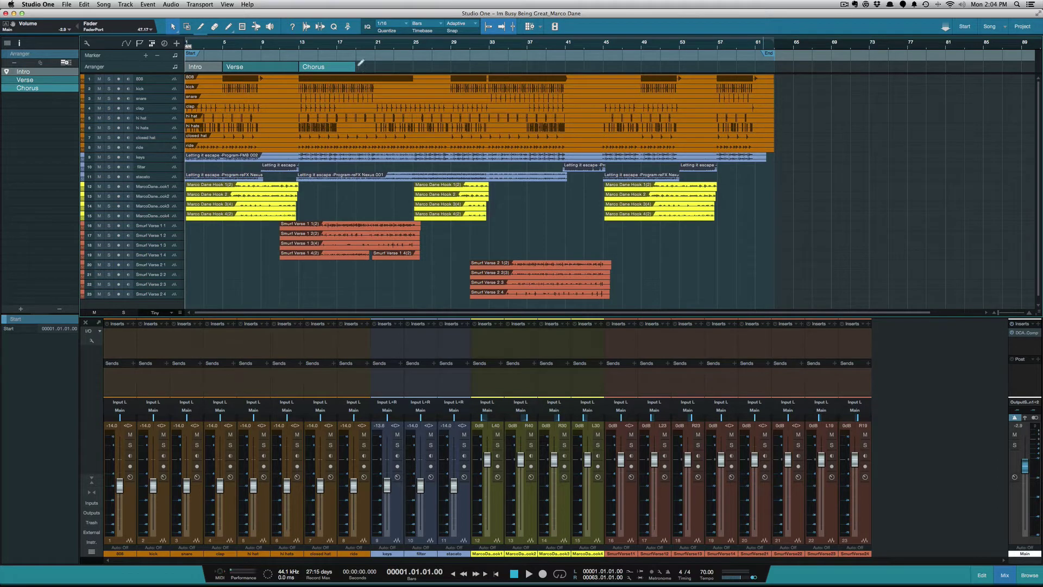
{"action": "left_click_drag", "start_coordinate": [357, 66], "coordinate": [455, 68]}
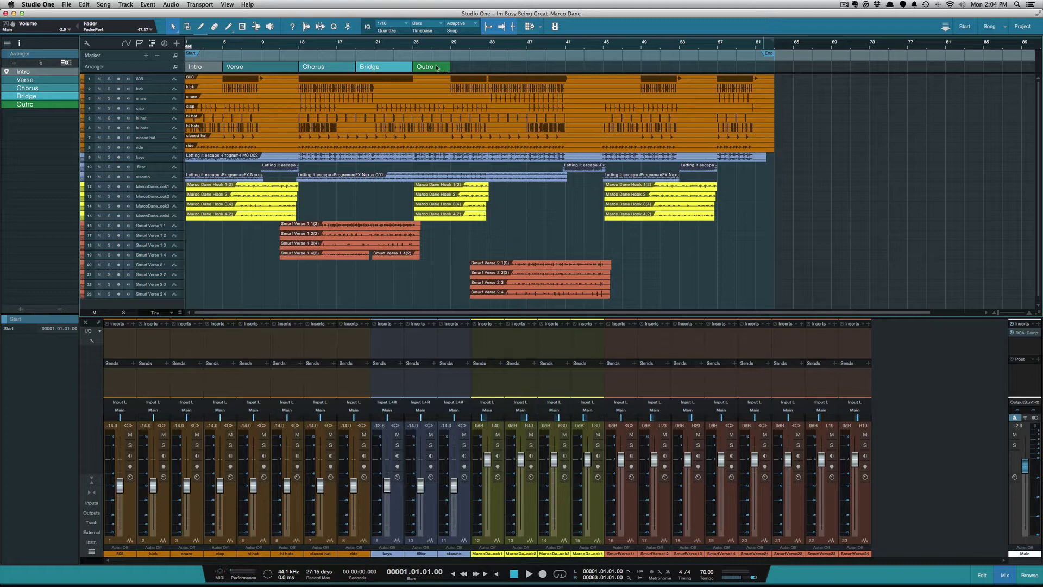
Step: Delete all the drawn sections from the arranger track
{"action": "left_click", "coordinate": [419, 66]}
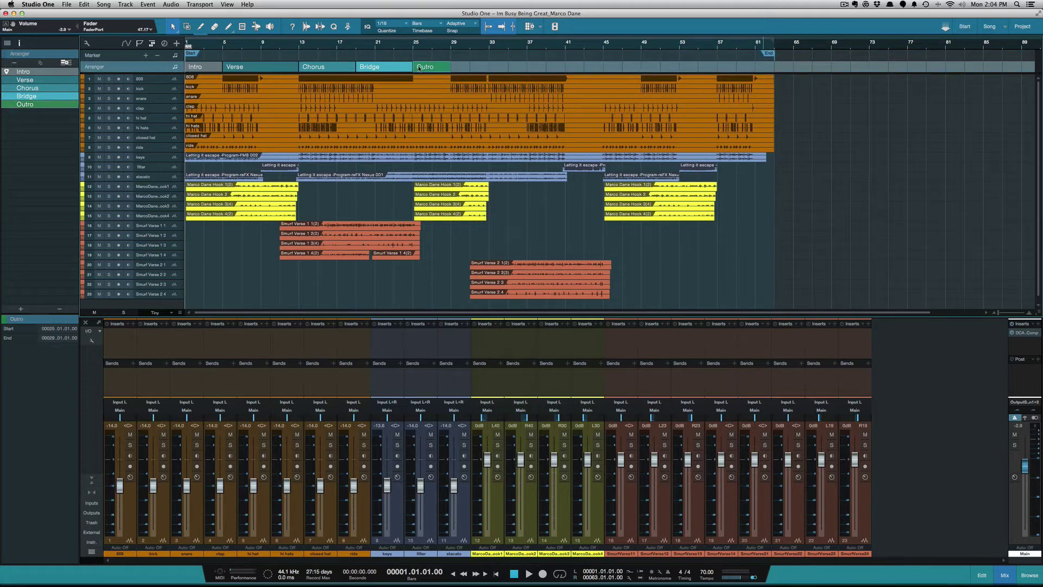
{"action": "left_click", "coordinate": [373, 68]}
{"action": "left_click_drag", "start_coordinate": [459, 66], "coordinate": [174, 70]}
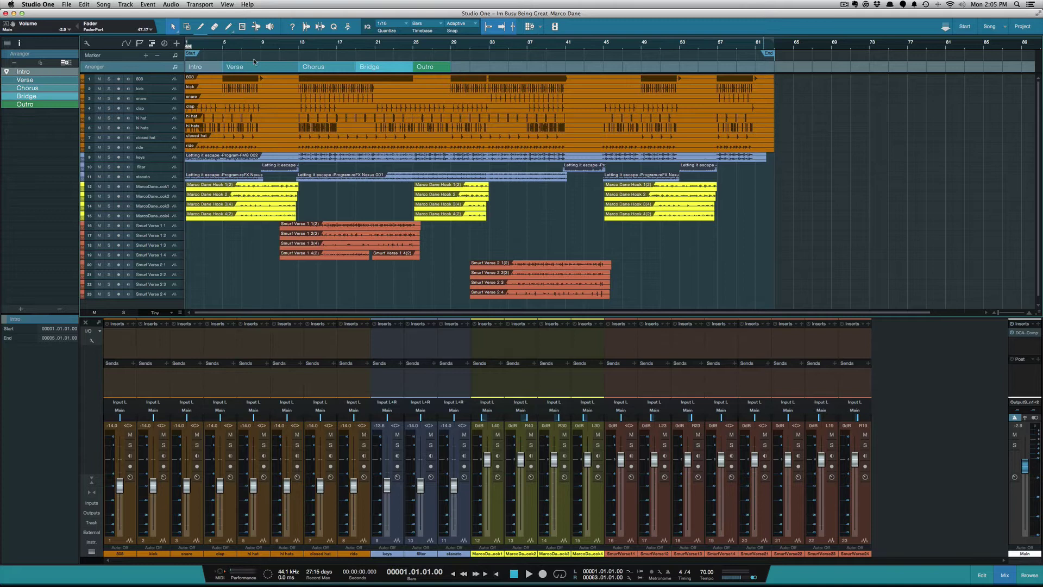
{"action": "key", "text": "Delete"}
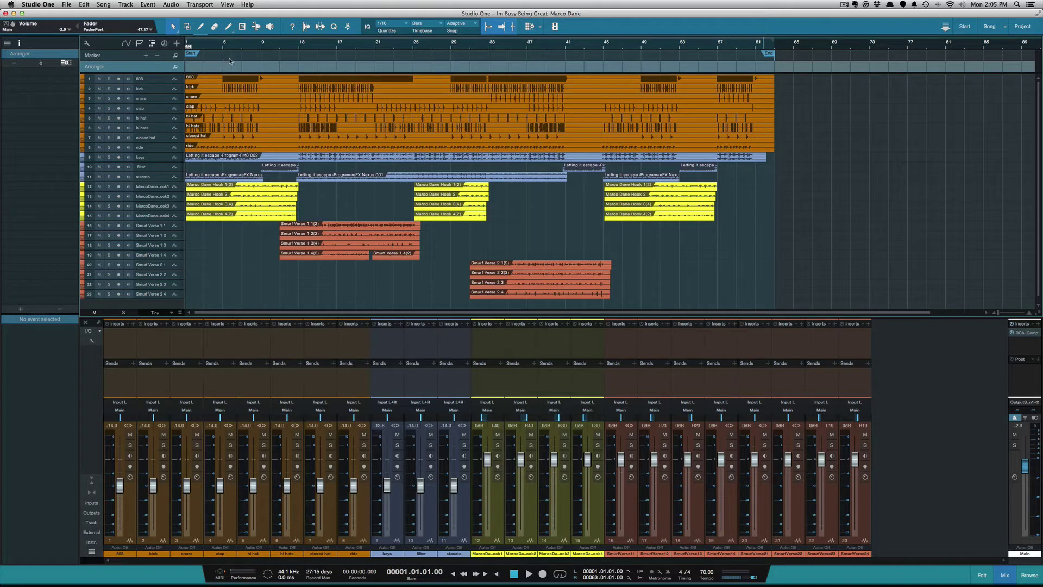
Step: Play the song from about bar 9 and insert a marker named "verse" at bar 13
{"action": "left_click", "coordinate": [265, 58]}
{"action": "key", "text": "space"}
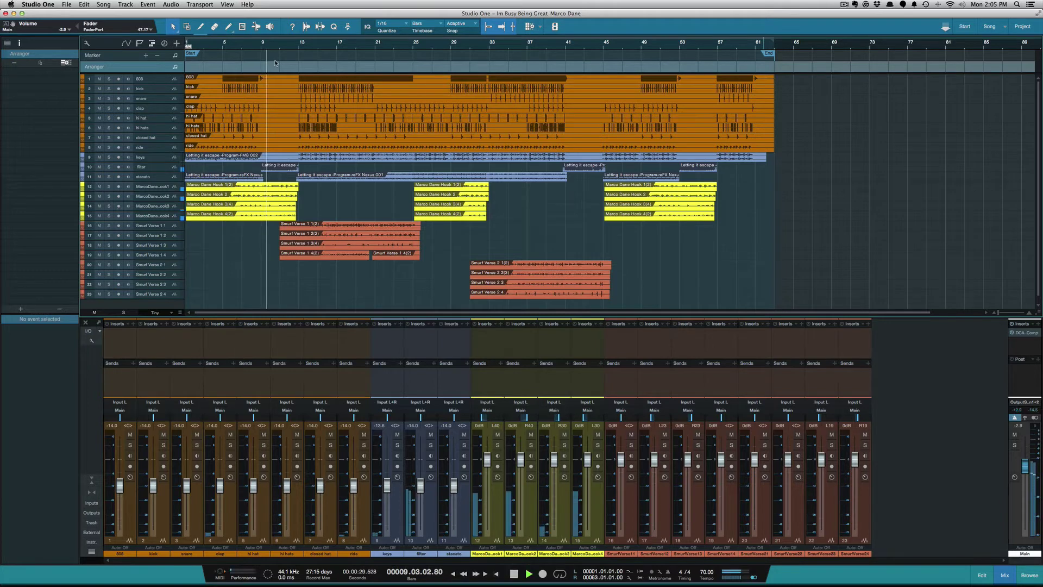
{"action": "left_click", "coordinate": [278, 61]}
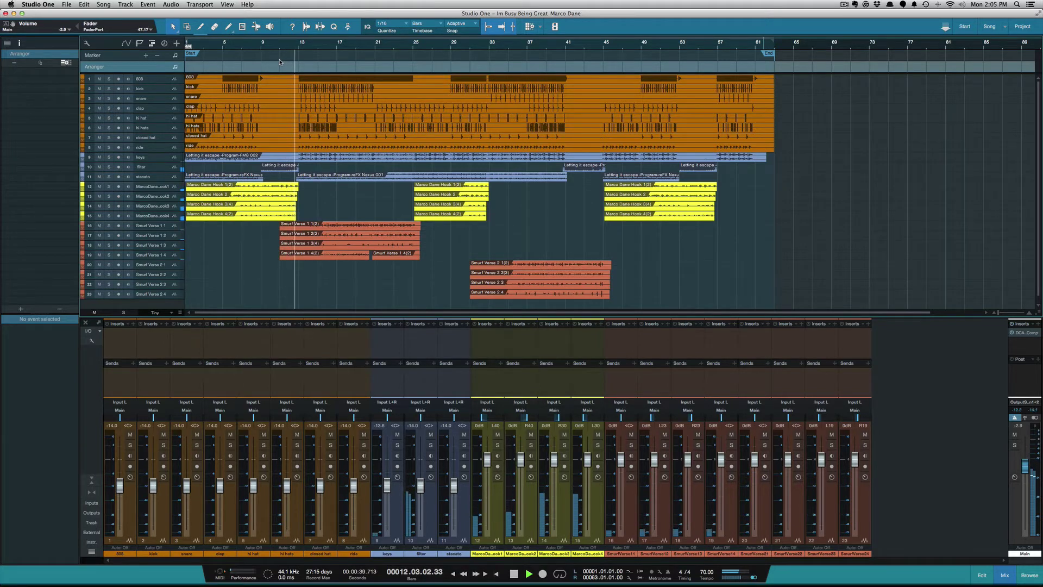
{"action": "key", "text": "shift+y"}
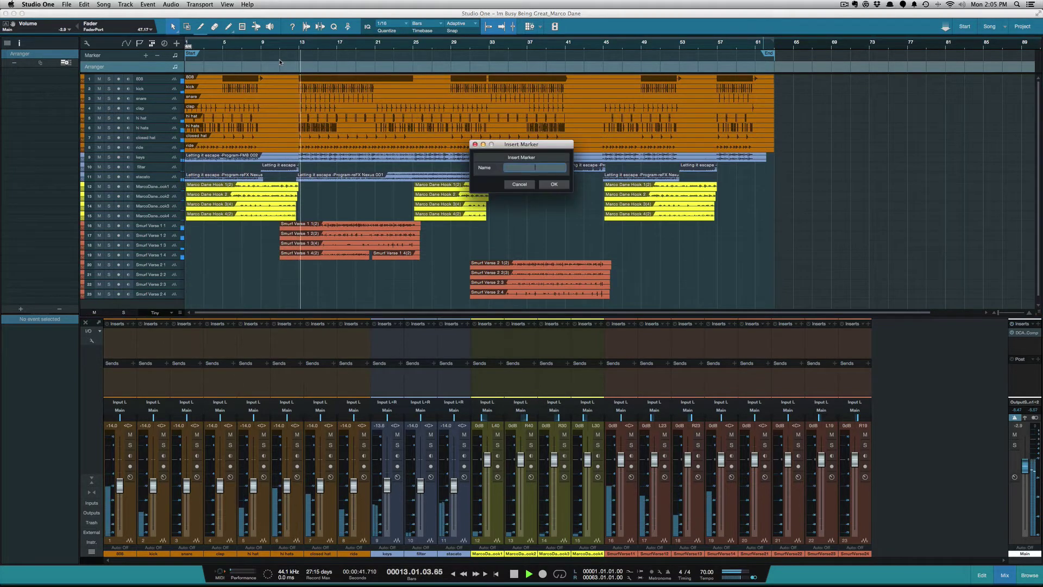
{"action": "type", "text": "verse"}
{"action": "key", "text": "Return"}
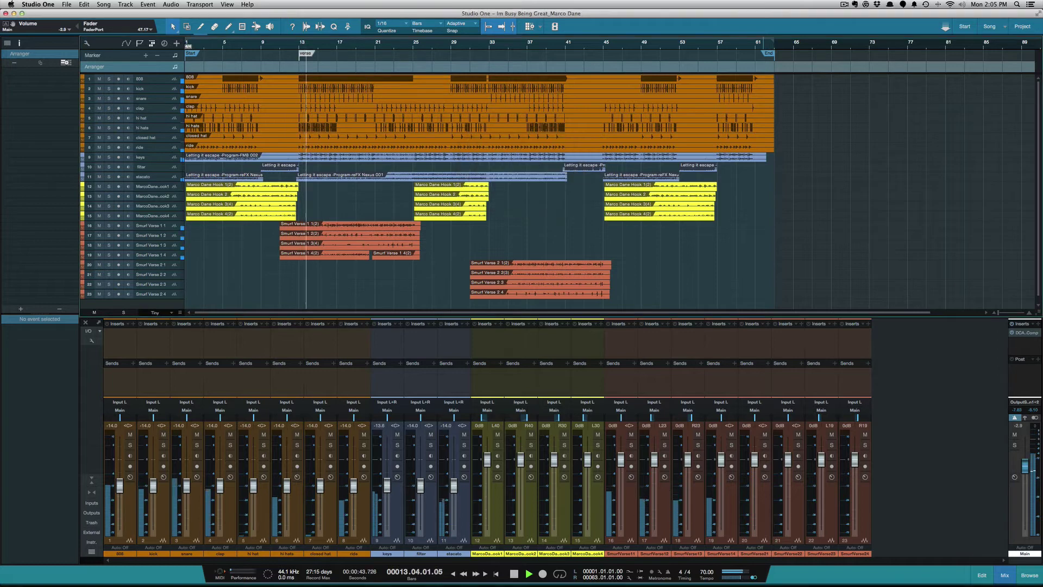
Step: Play the song from just before the second hook vocals and insert a marker named "hook" at bar 25
{"action": "left_click", "coordinate": [419, 189]}
{"action": "key", "text": "space"}
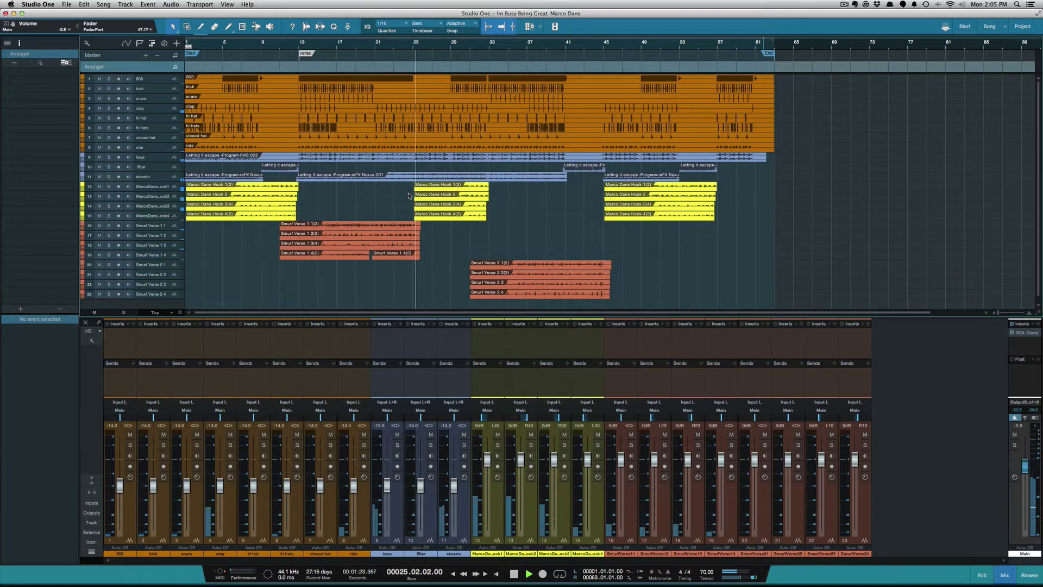
{"action": "left_click", "coordinate": [403, 196]}
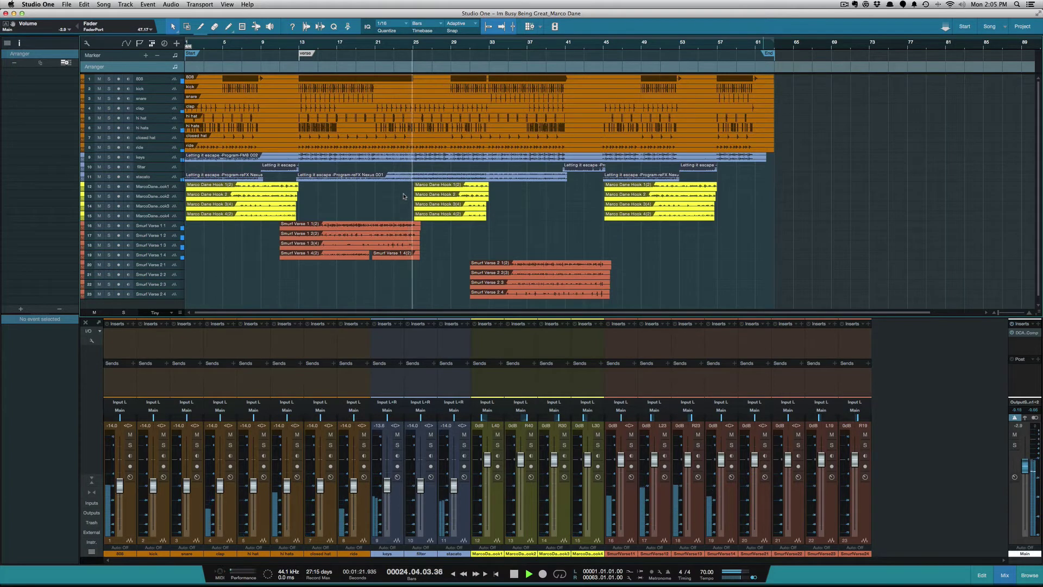
{"action": "key", "text": "shift+Insert"}
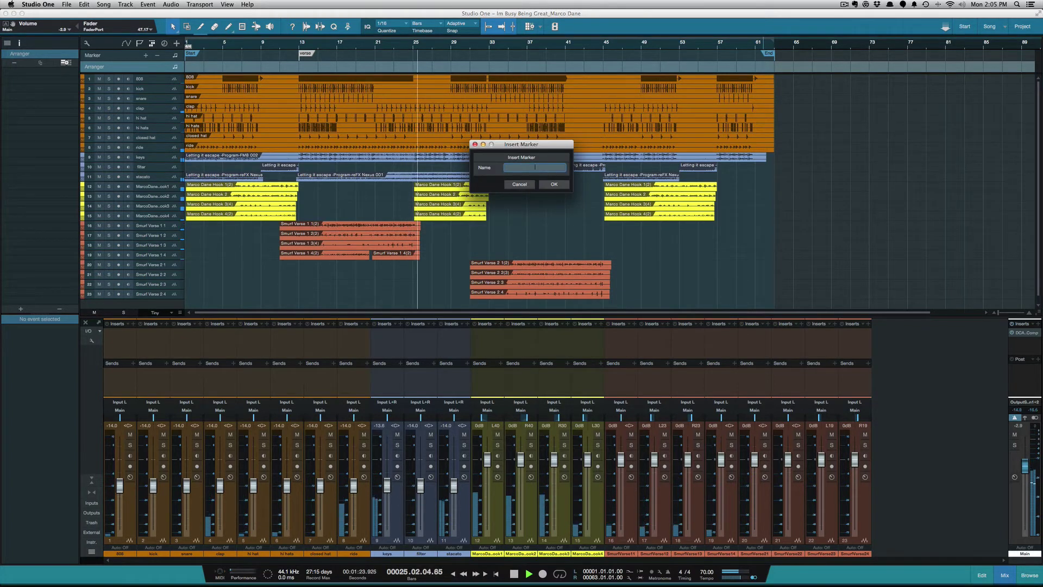
{"action": "type", "text": "hop"}
{"action": "key", "text": "BackSpace"}
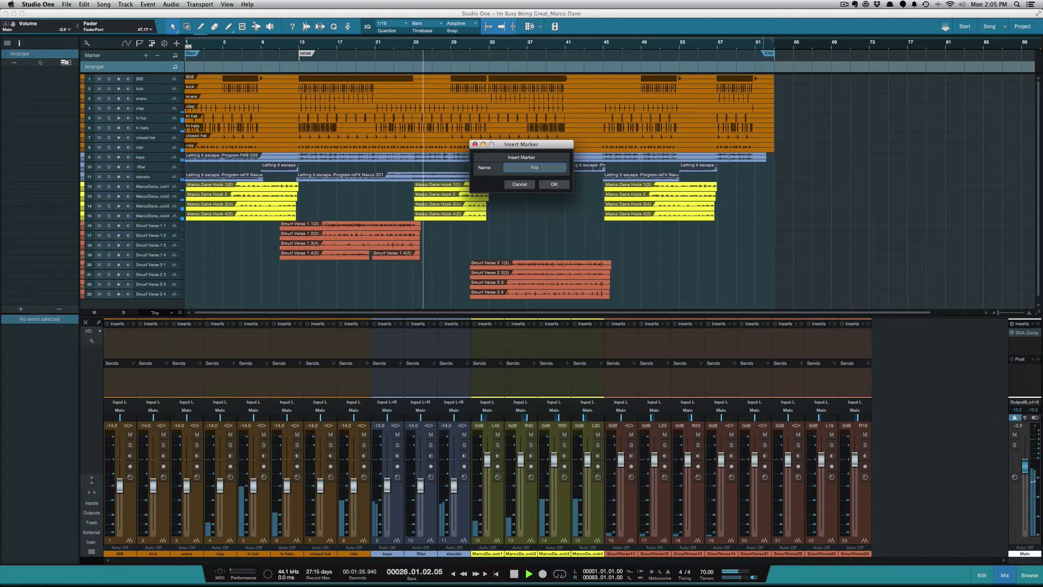
{"action": "type", "text": "ok"}
{"action": "key", "text": "Return"}
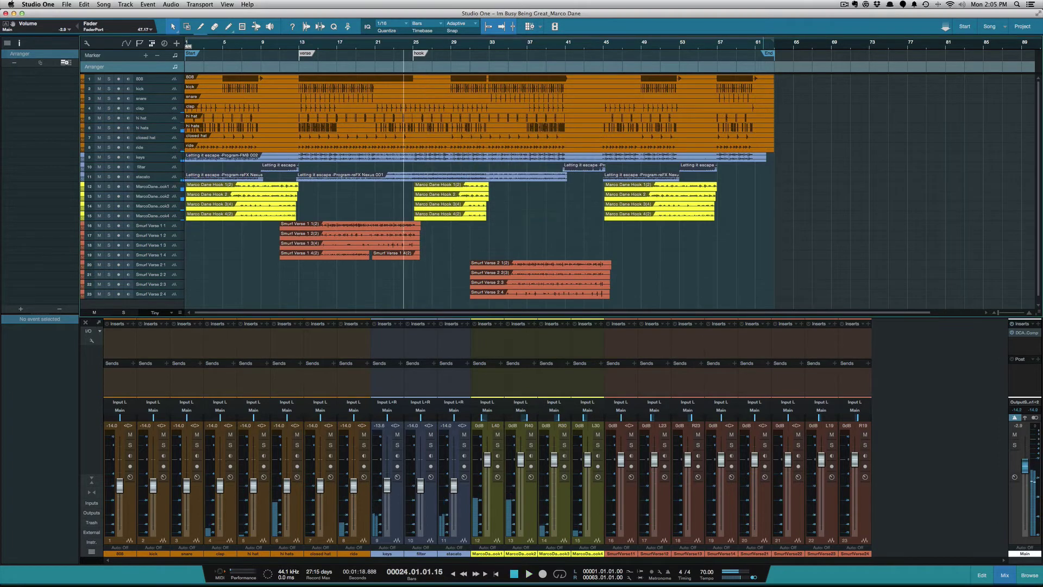
Step: Play the start of the second verse vocals and insert a marker named "verse 2" at bar 33
{"action": "key", "text": "space"}
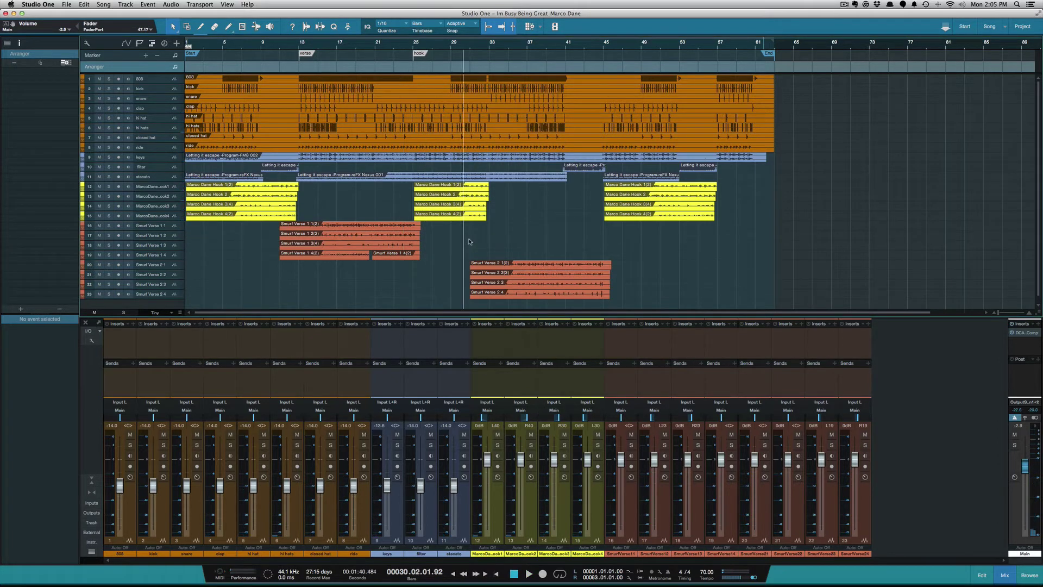
{"action": "key", "text": "super+space"}
{"action": "key", "text": "space"}
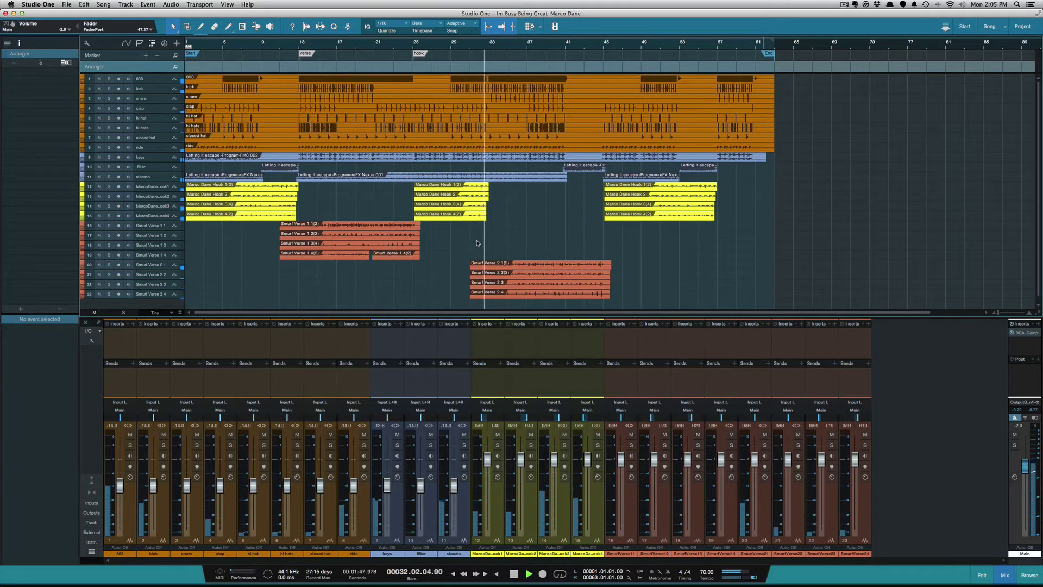
{"action": "key", "text": "alt+Insert"}
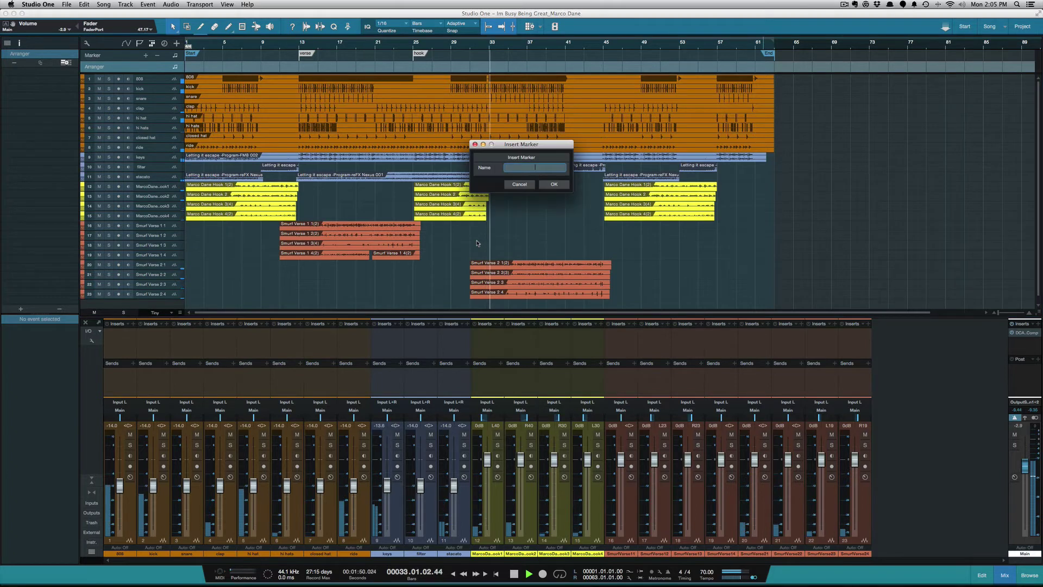
{"action": "type", "text": "verse 2"}
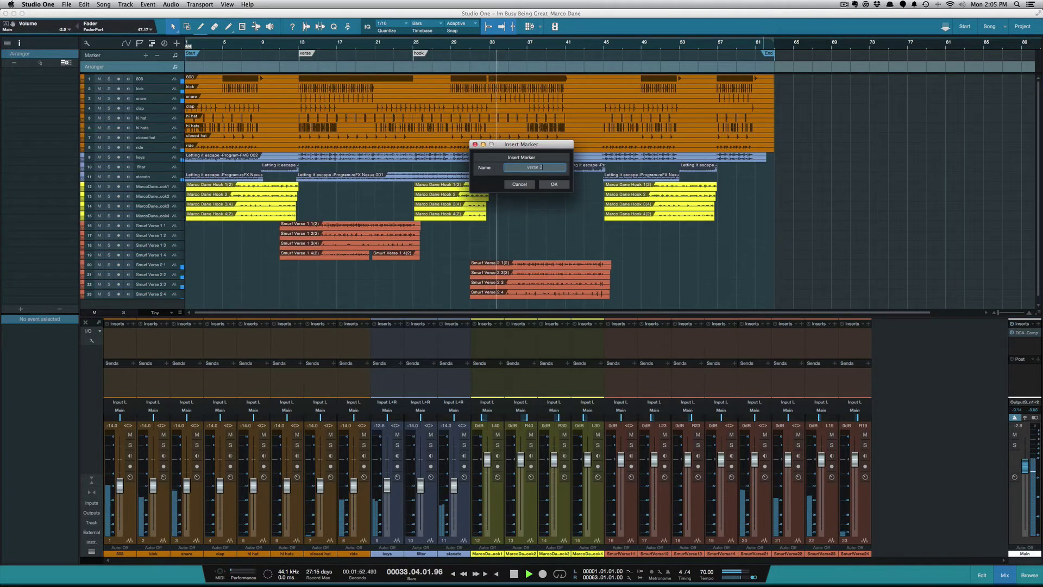
{"action": "key", "text": "Return"}
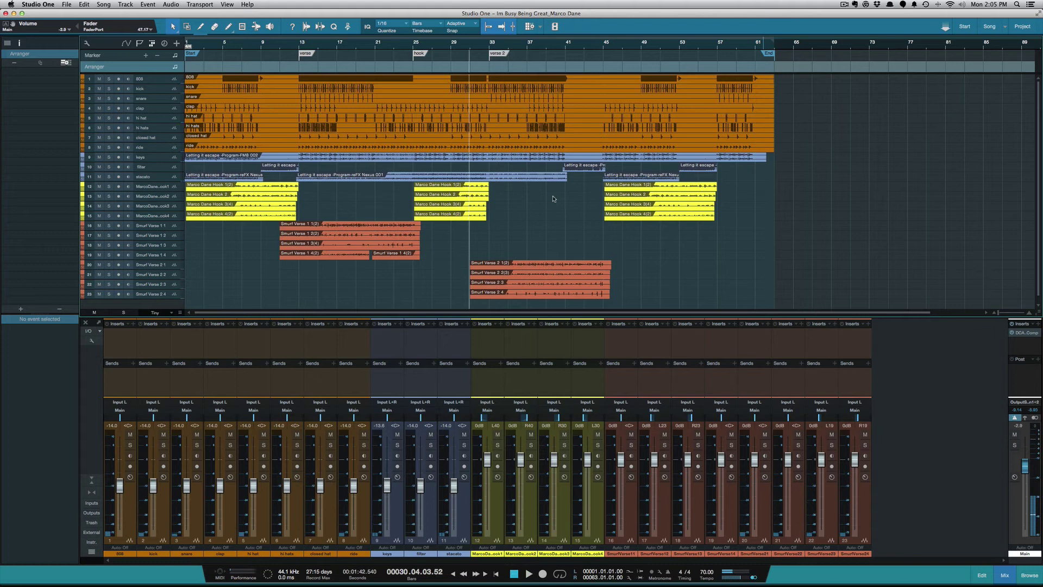
Step: Play the end of the second verse, insert a marker named "hook 2" at bar 45, and stop playback
{"action": "key", "text": "ctrl+space"}
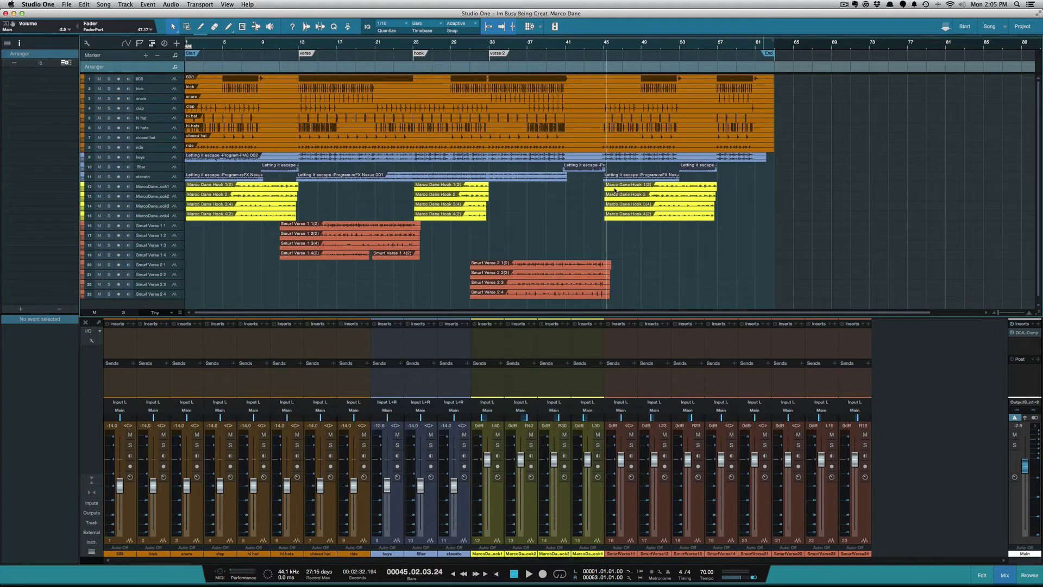
{"action": "key", "text": "space"}
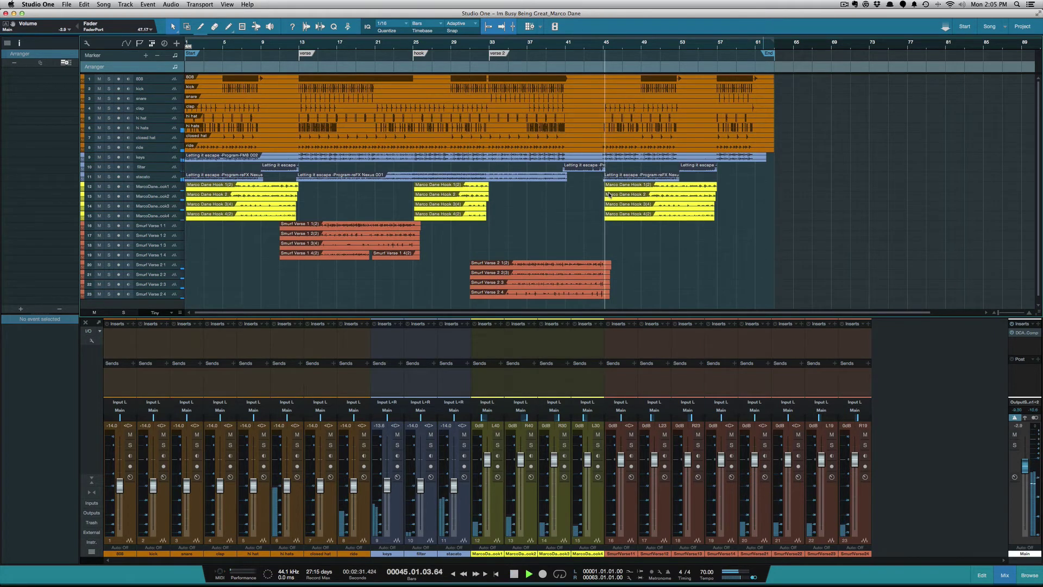
{"action": "key", "text": "ctrl+space"}
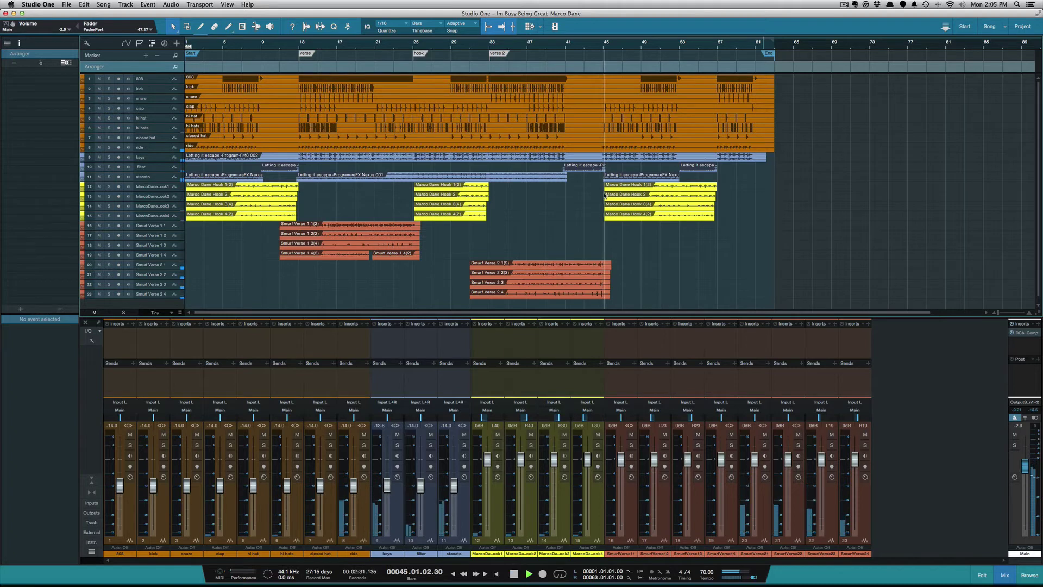
{"action": "key", "text": "shift+Insert"}
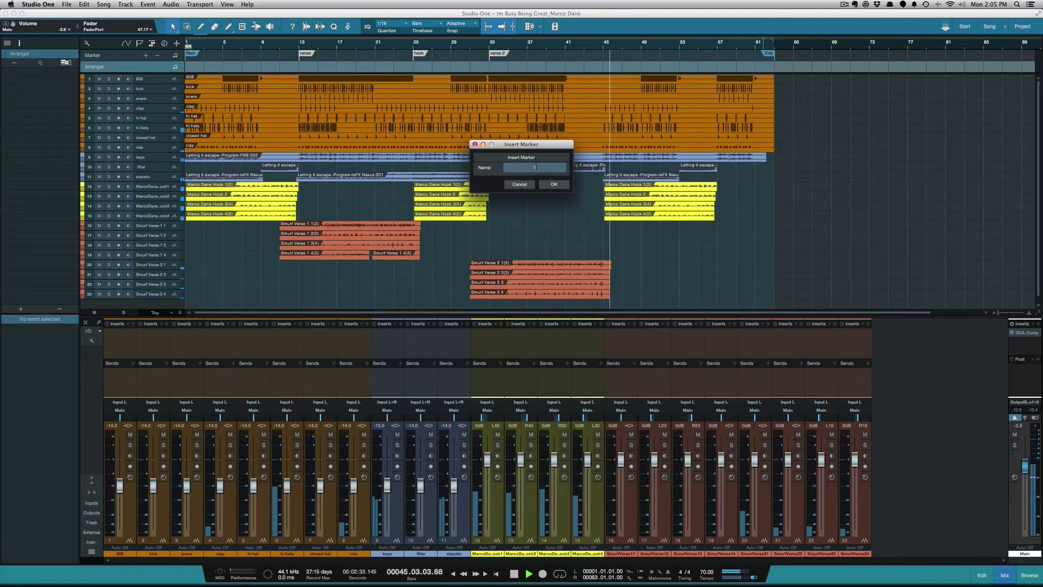
{"action": "type", "text": "hook 2"}
{"action": "key", "text": "Return"}
{"action": "key", "text": "space"}
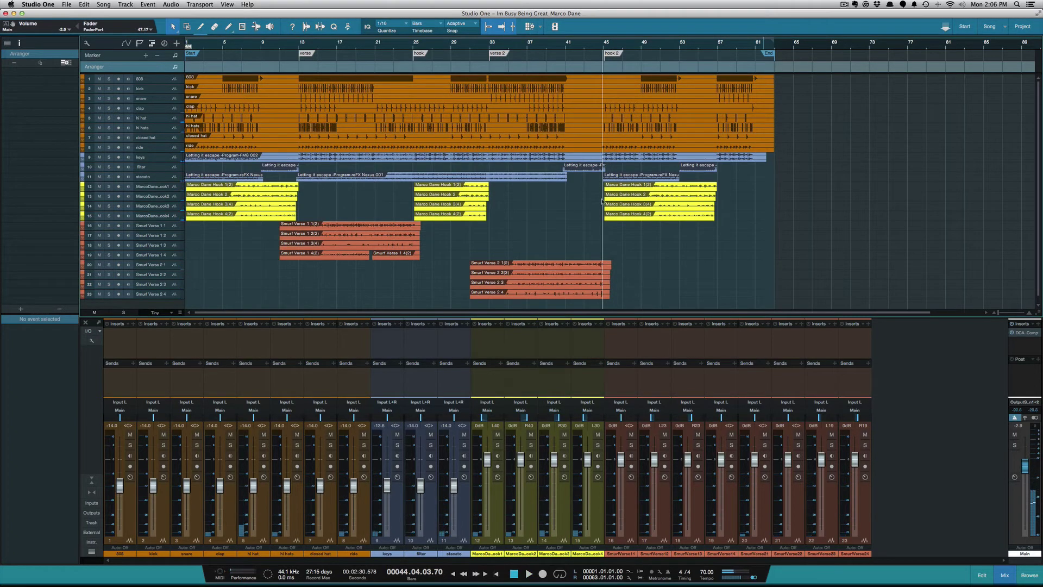
Step: Create arranger sections from the song's markers
{"action": "key", "text": "e"}
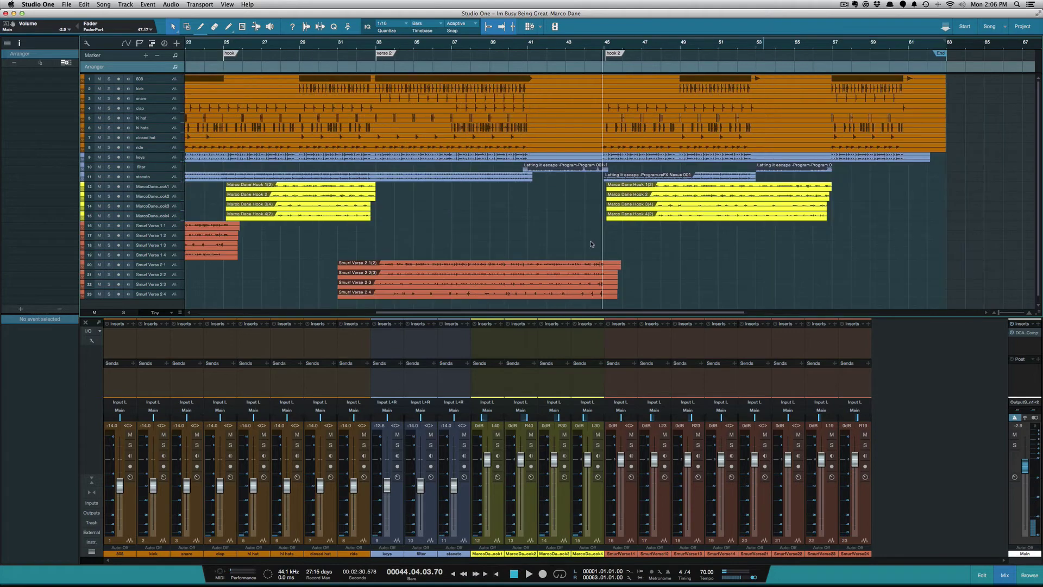
{"action": "left_click", "coordinate": [612, 55]}
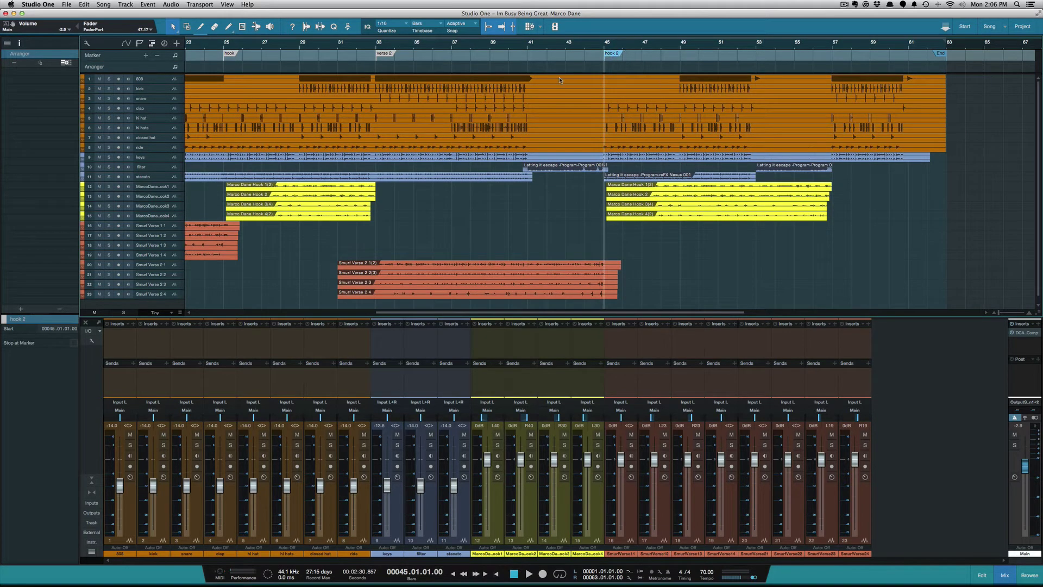
{"action": "scroll", "coordinate": [287, 58], "scroll_direction": "left", "scroll_amount": 10}
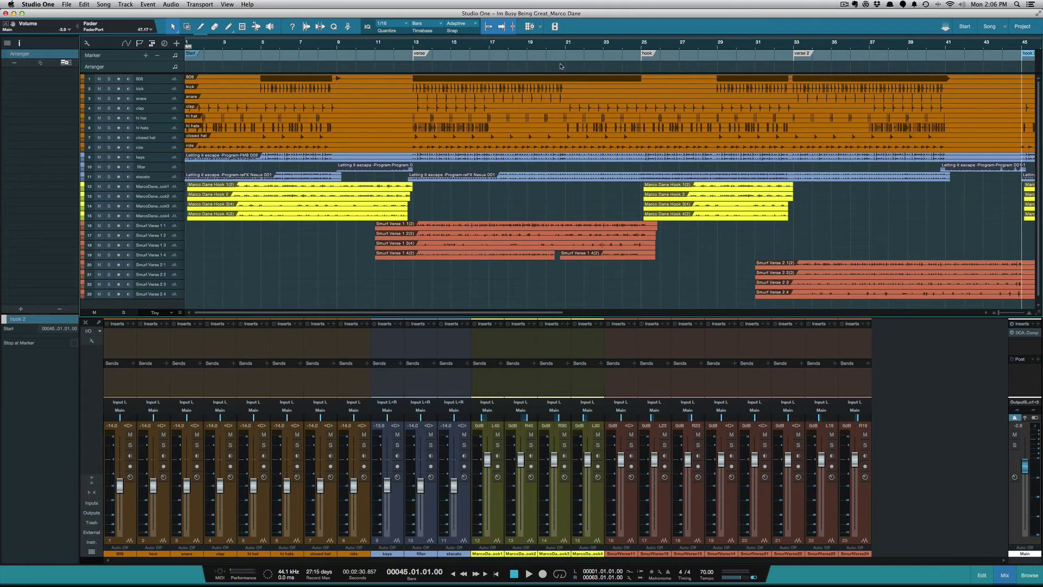
{"action": "key", "text": "w"}
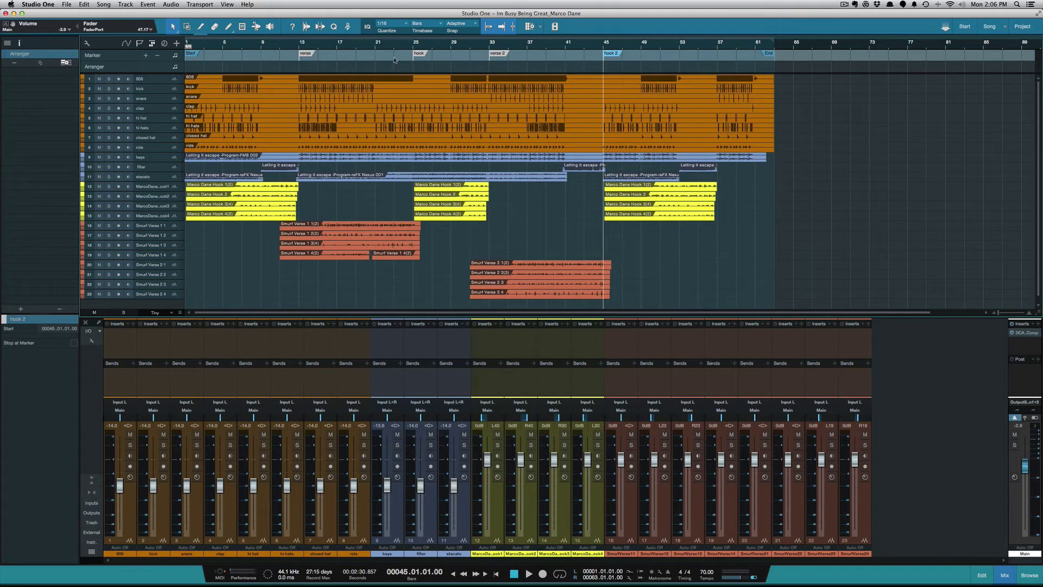
{"action": "right_click", "coordinate": [303, 53]}
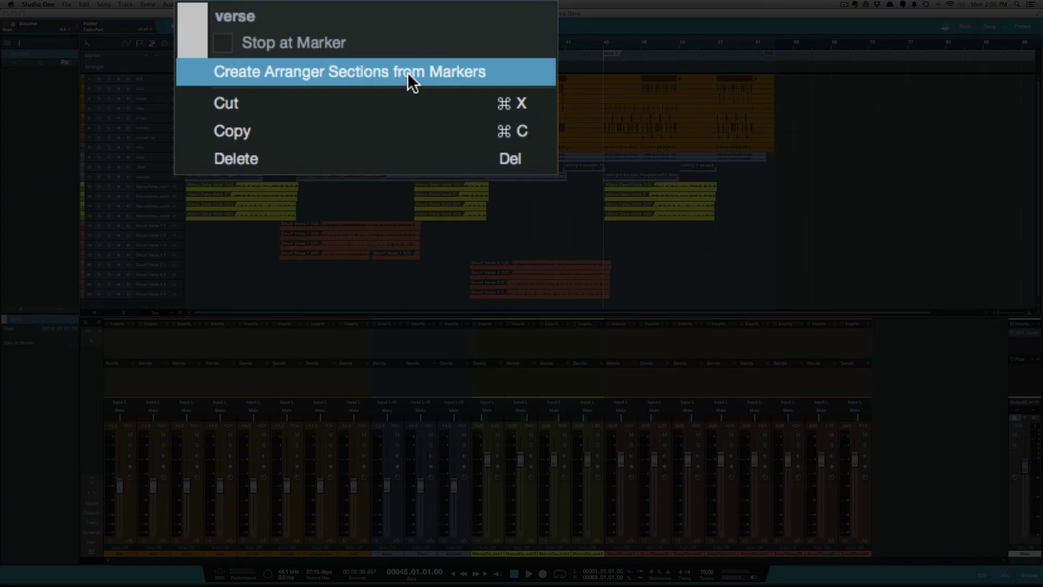
{"action": "left_click", "coordinate": [380, 76]}
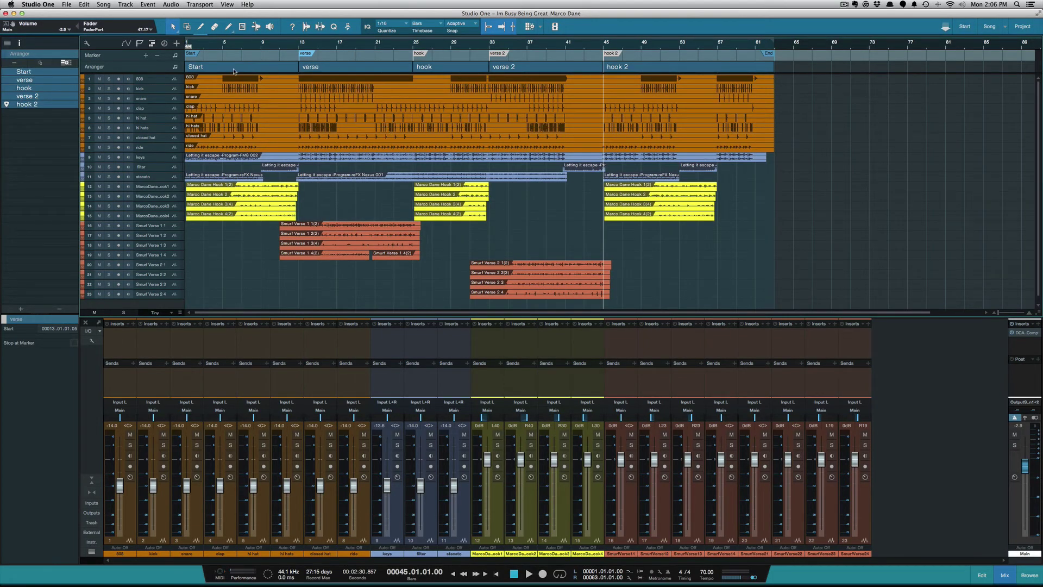
Step: Rename the arranger section "Start" as "first hook"
{"action": "double_click", "coordinate": [199, 69]}
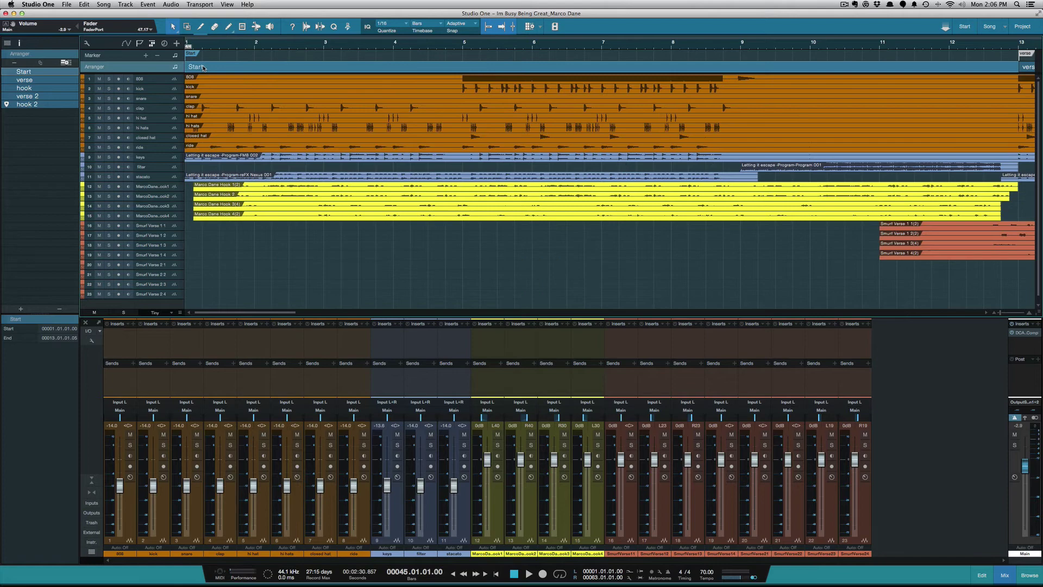
{"action": "key", "text": "alt+z"}
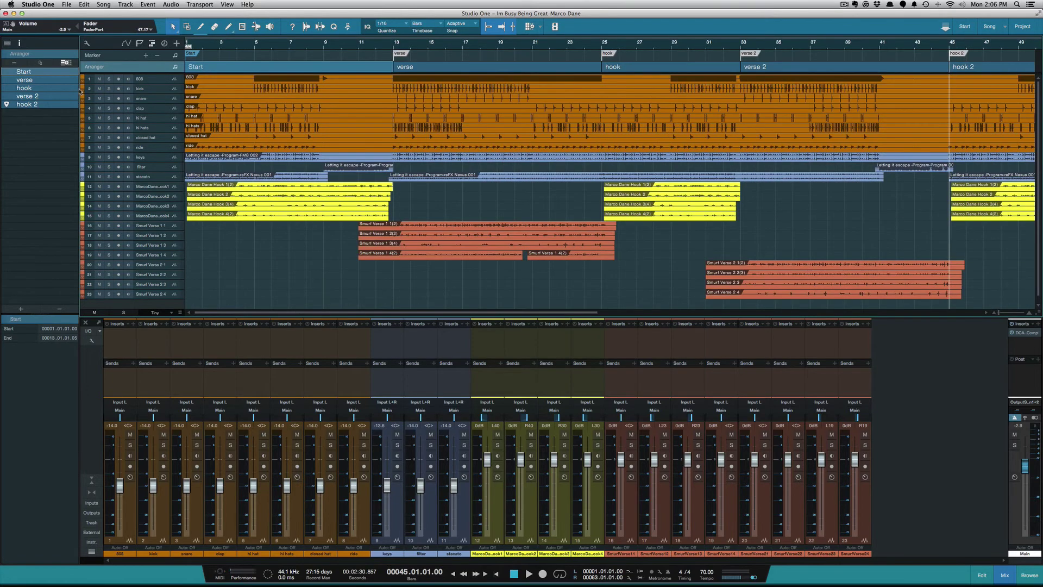
{"action": "double_click", "coordinate": [29, 71]}
{"action": "type", "text": "fi"}
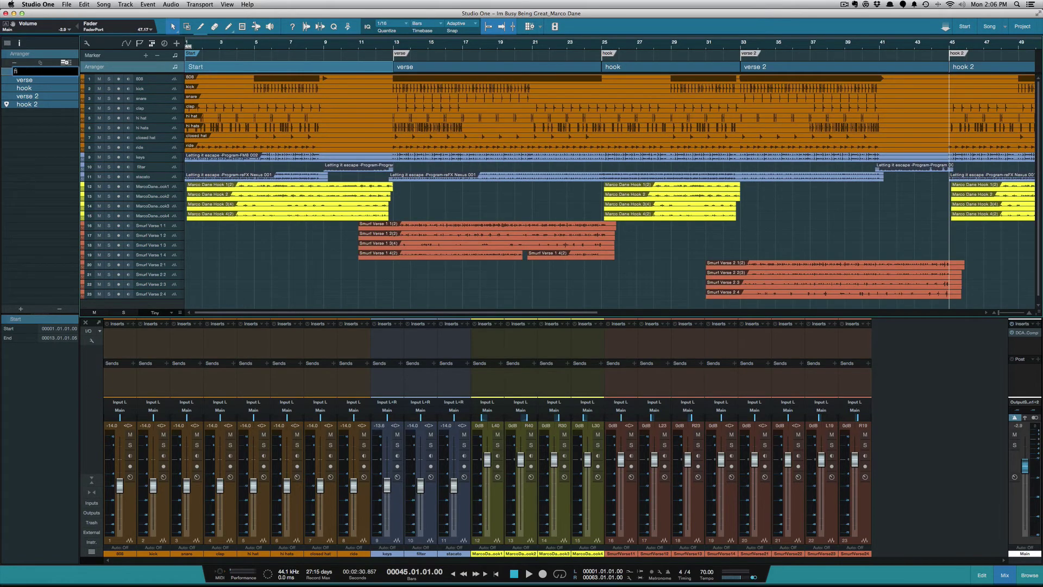
{"action": "type", "text": "rst hook"}
{"action": "key", "text": "Return"}
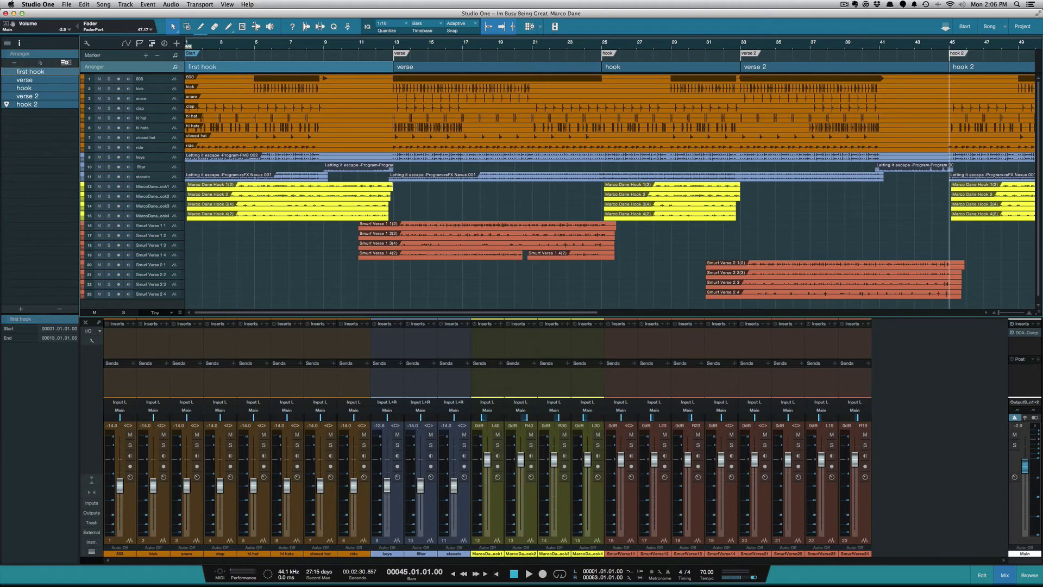
Step: Rename the last arranger section, starting at bar 45, as "hook 3"
{"action": "key", "text": "w"}
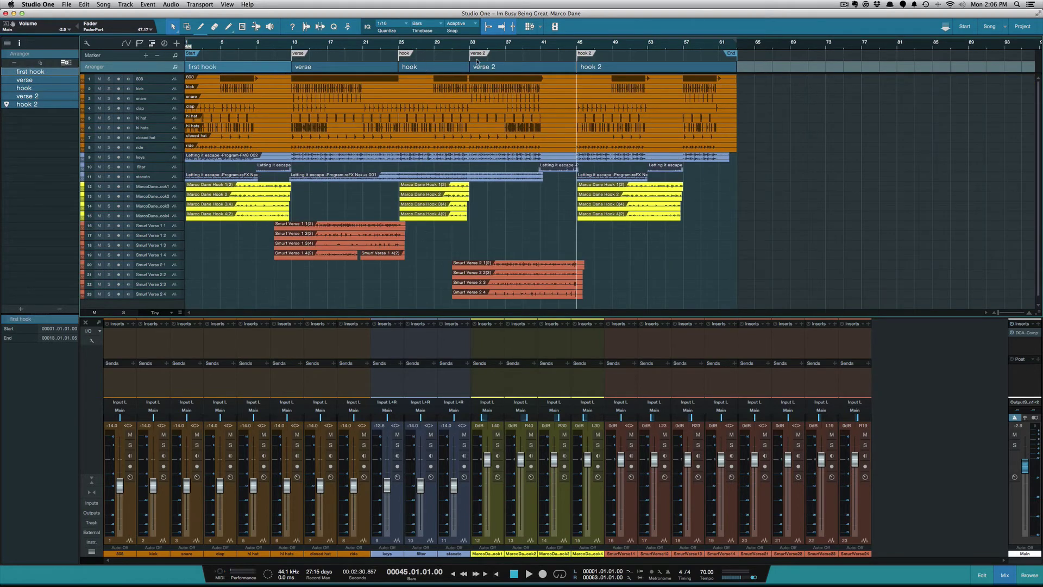
{"action": "double_click", "coordinate": [597, 69]}
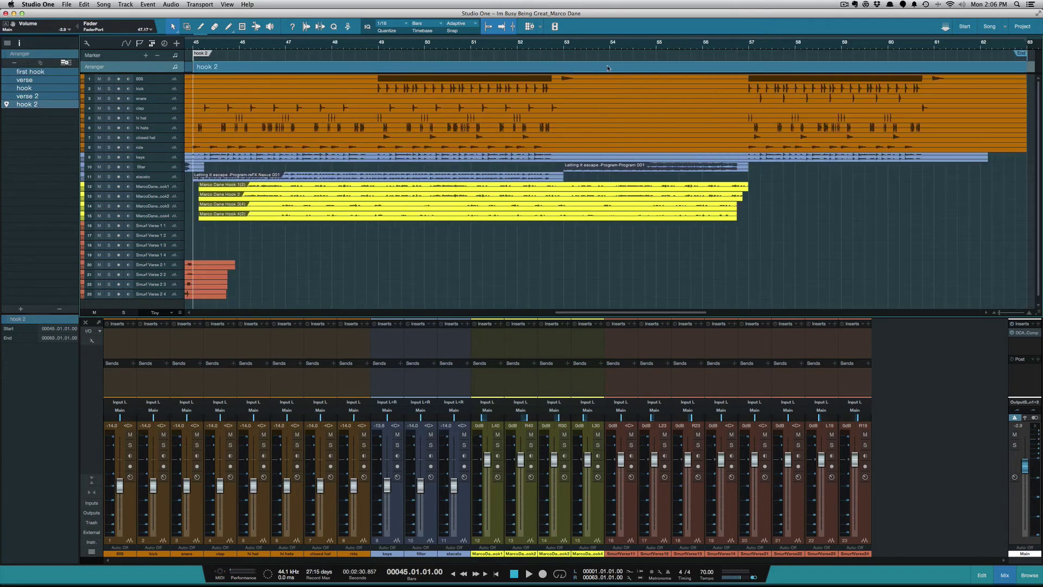
{"action": "double_click", "coordinate": [43, 104]}
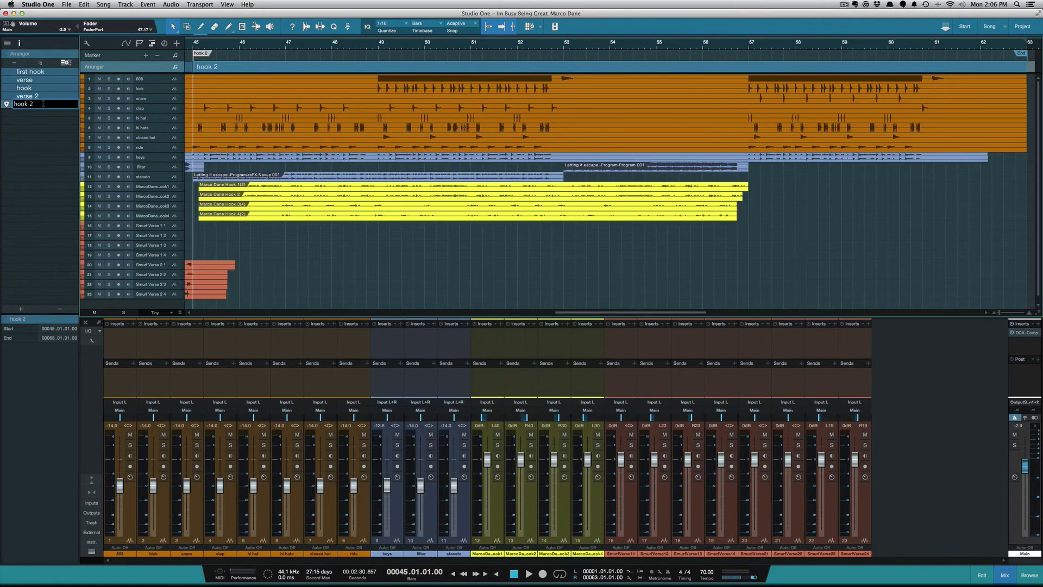
{"action": "key", "text": "Return"}
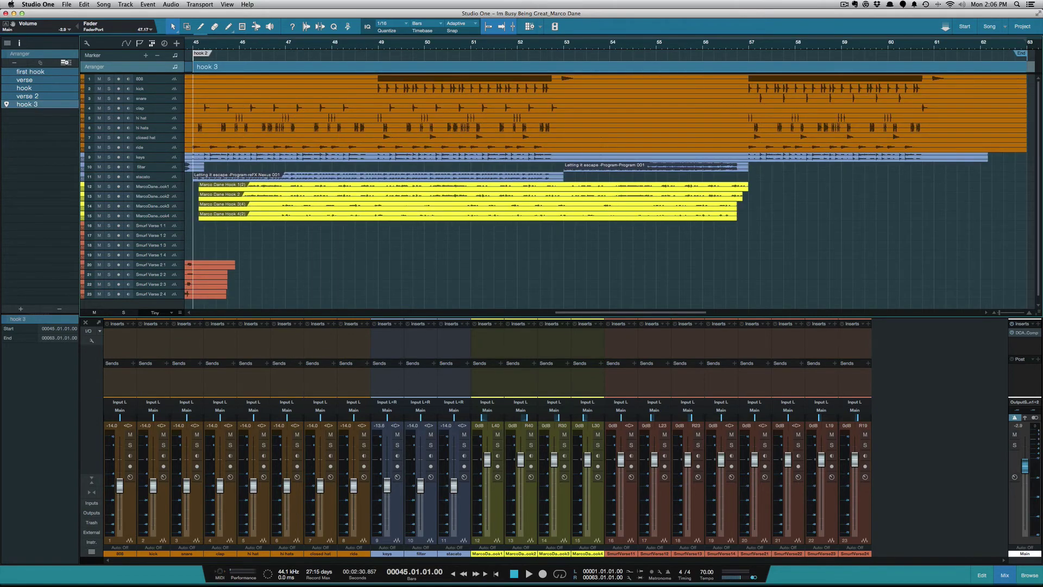
{"action": "key", "text": "w"}
{"action": "key", "text": "w"}
{"action": "key", "text": "w"}
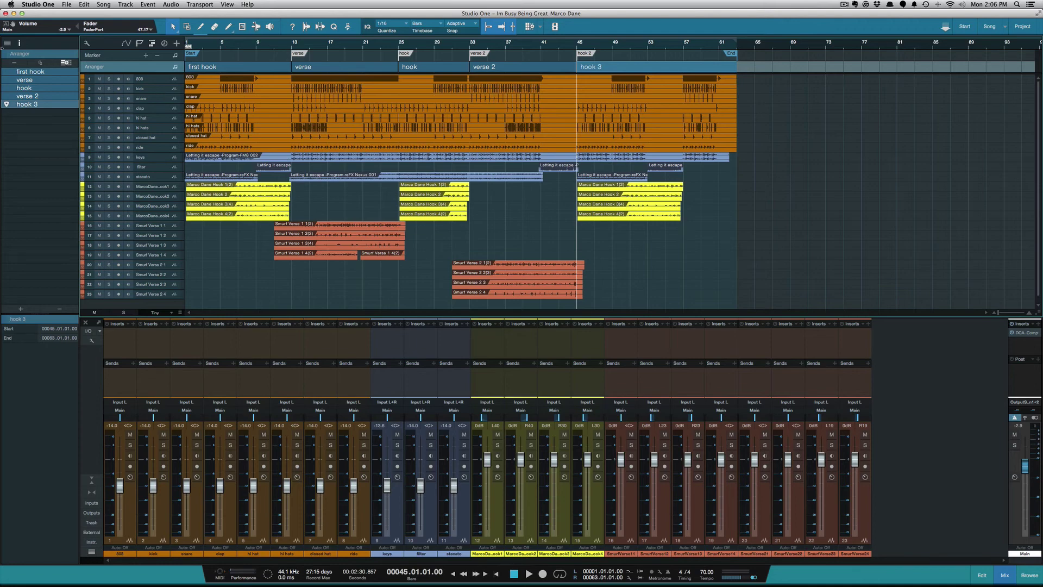
{"action": "left_click_drag", "start_coordinate": [256, 44], "coordinate": [248, 63]}
{"action": "scroll", "coordinate": [247, 64], "scroll_direction": "left", "scroll_amount": 1}
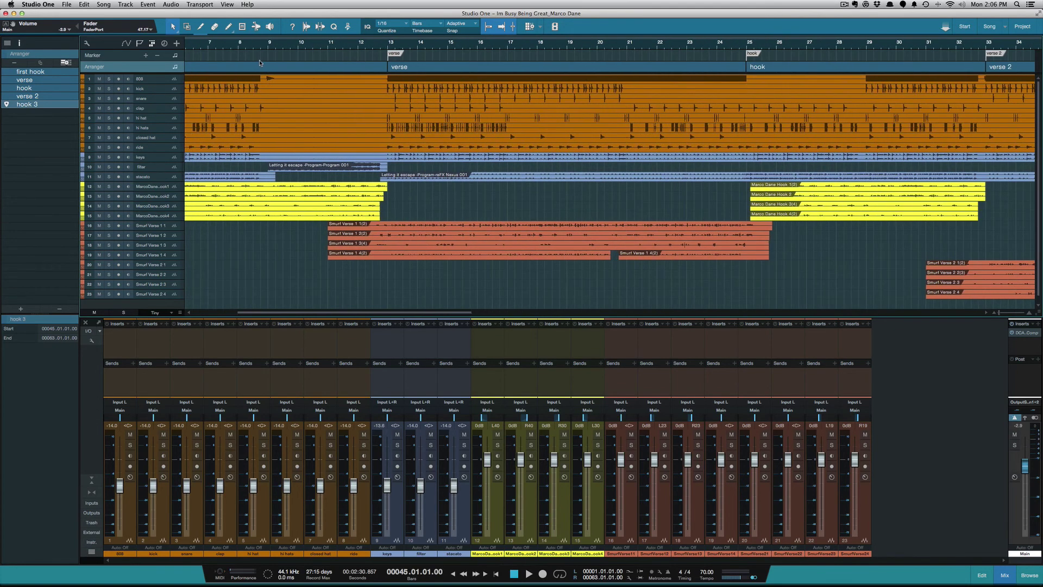
{"action": "scroll", "coordinate": [259, 60], "scroll_direction": "down", "scroll_amount": 6}
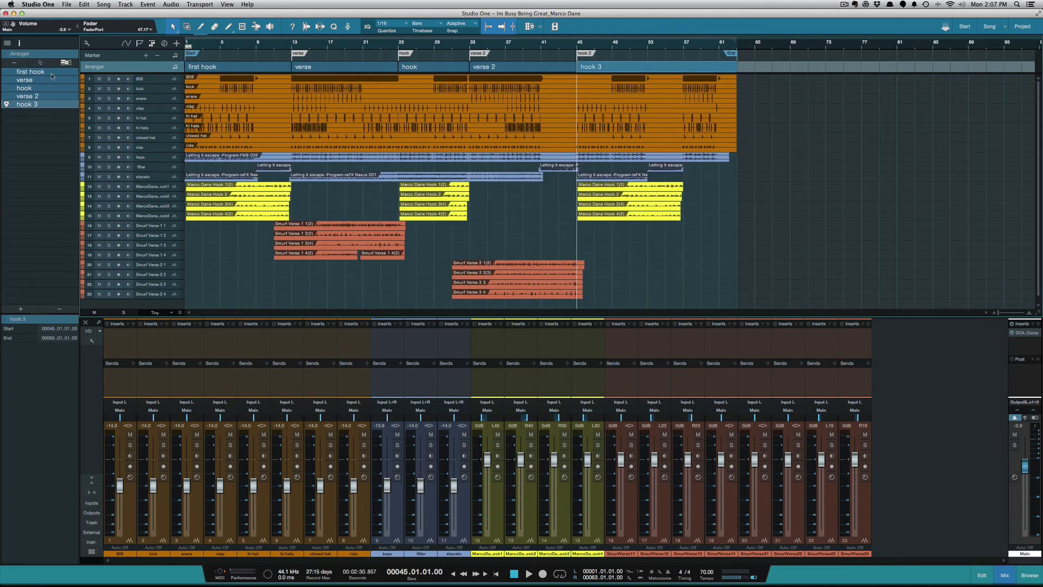
Step: Open the options for the "first hook" section in the arranger list
{"action": "right_click", "coordinate": [26, 71]}
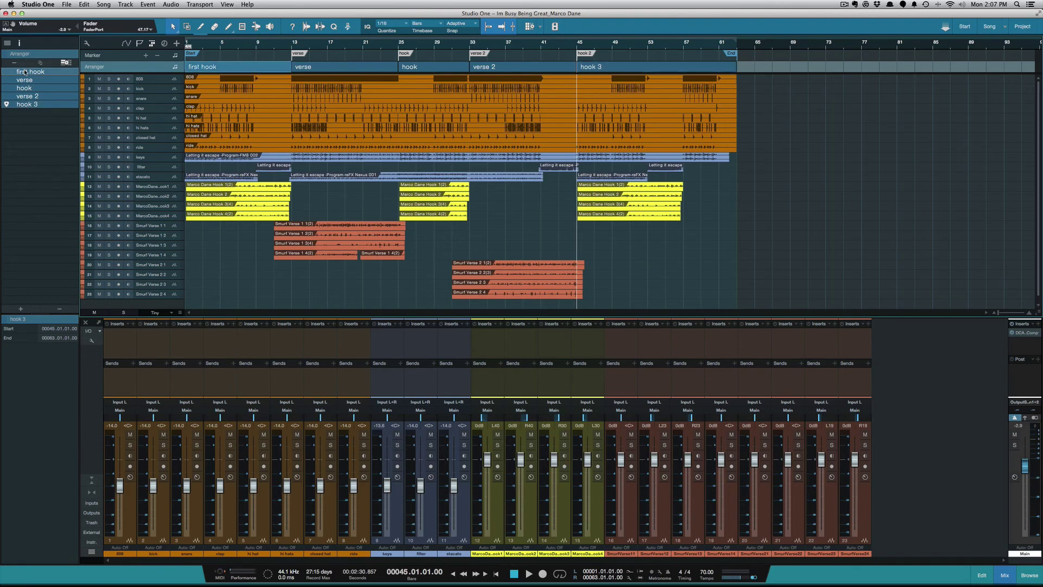